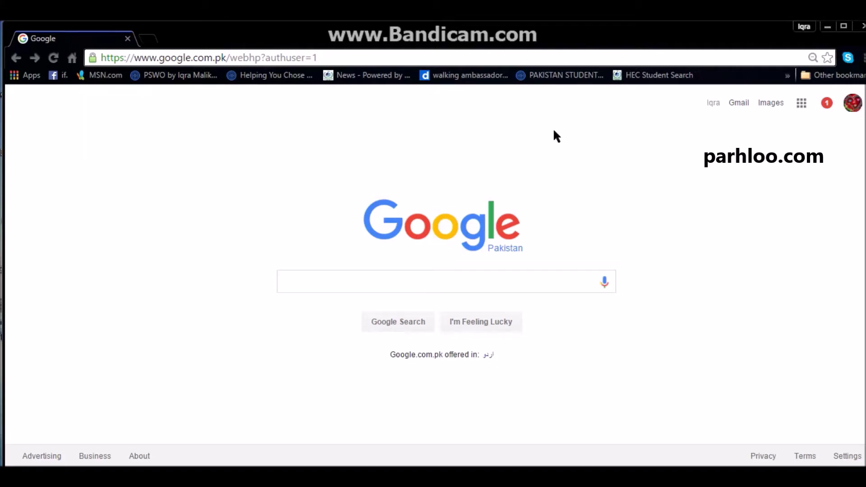
Search Google for 'xilinx ise' and open the 'Download ISE Design Suite - Xilinx' result
left_click(355, 284)
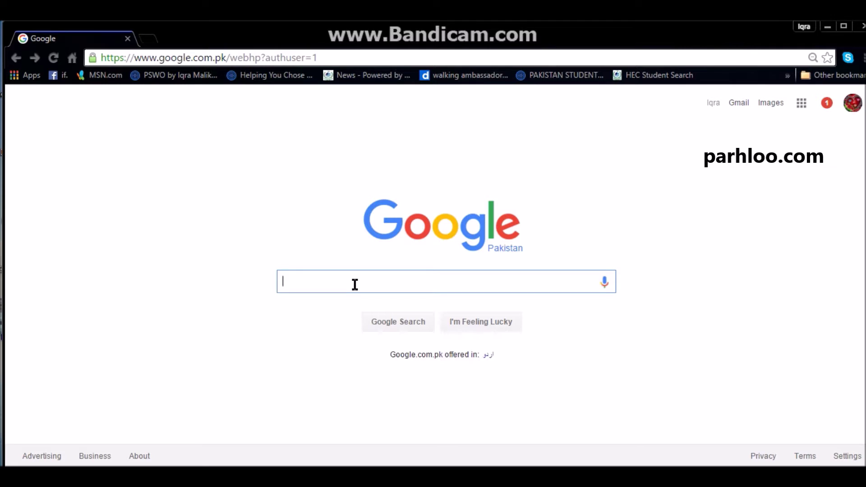
type("x")
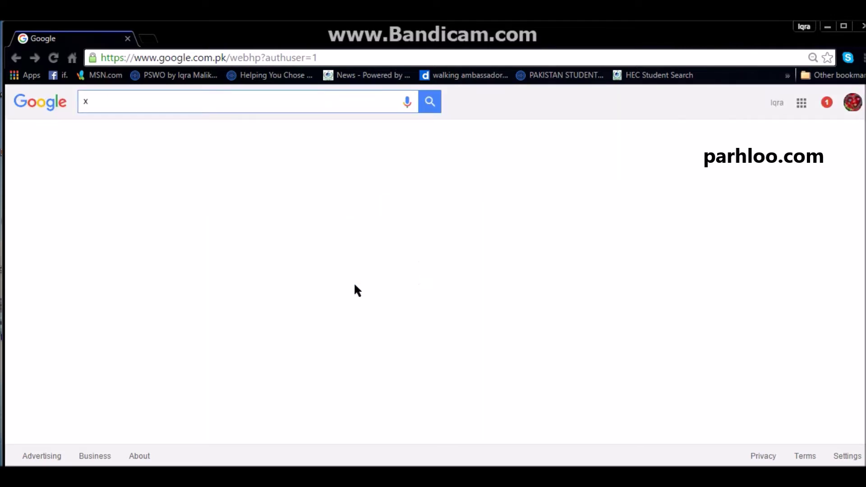
type("ilinx")
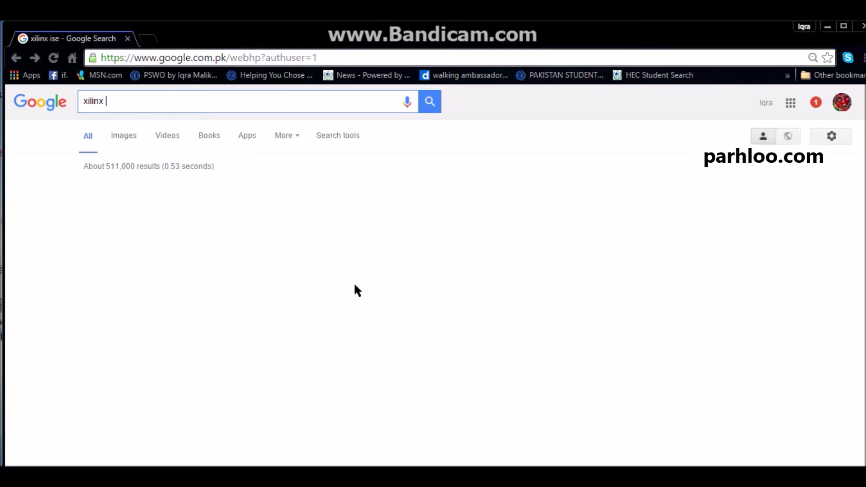
type(" ise")
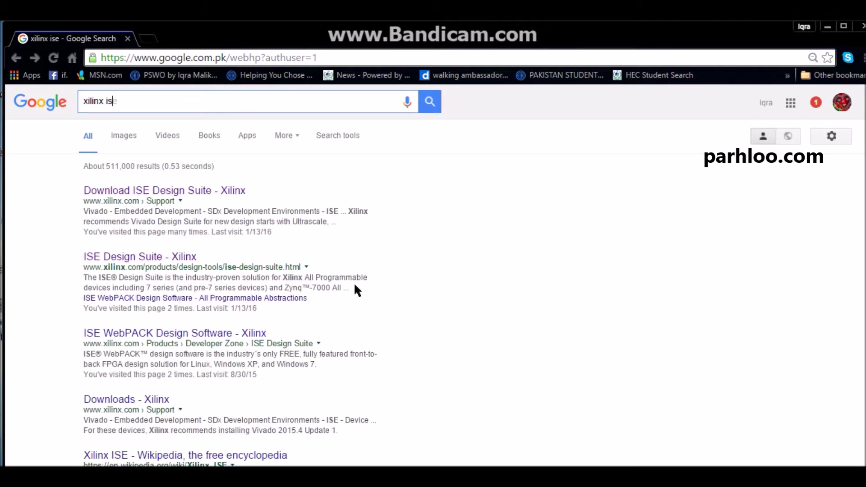
key("Return")
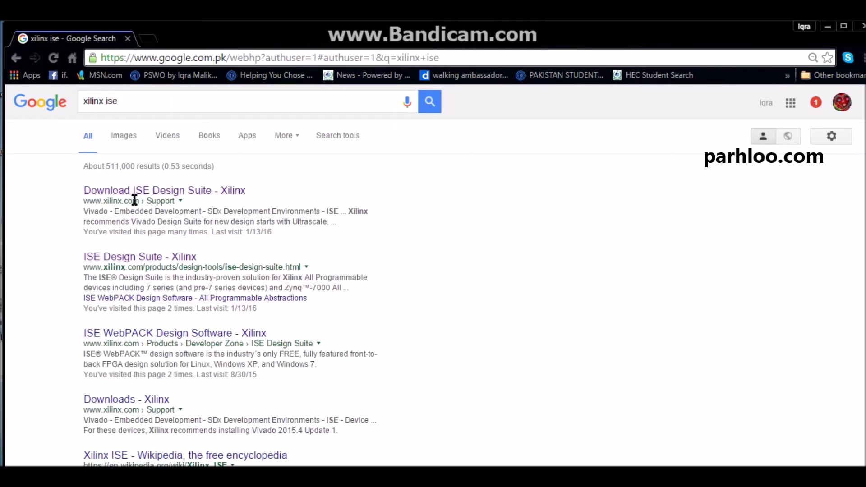
left_click(184, 193)
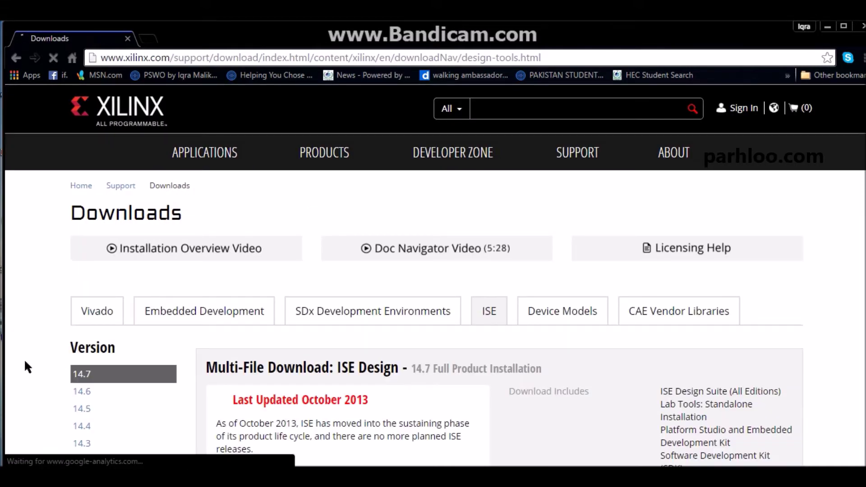
Open the ISE version archive, expand 10.1 SP3, and pick its 64-bit Windows installer download
scroll(27, 366, "down", 2)
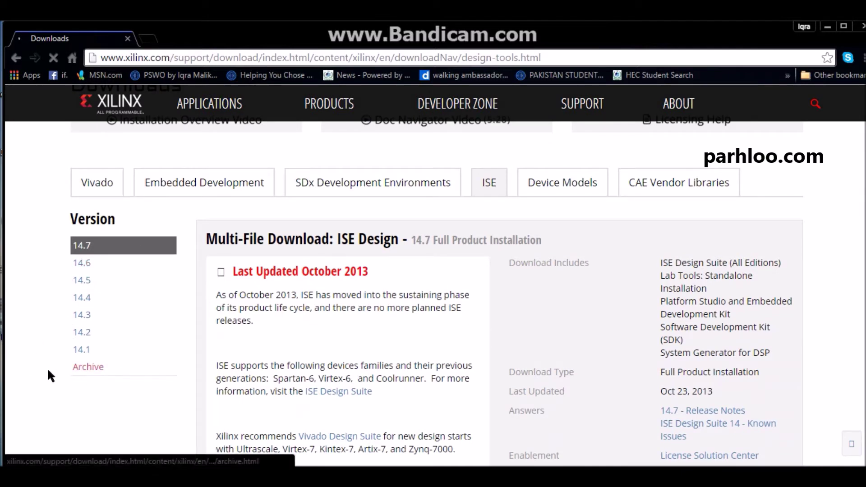
left_click(95, 369)
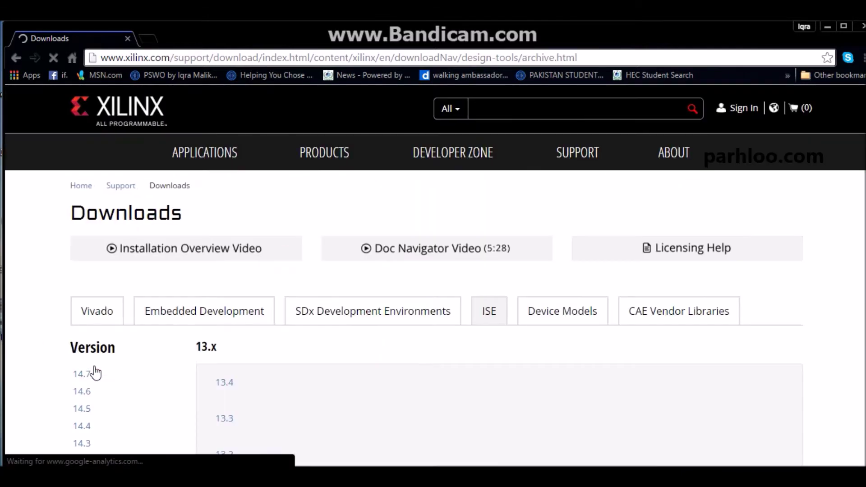
scroll(166, 378, "down", 5)
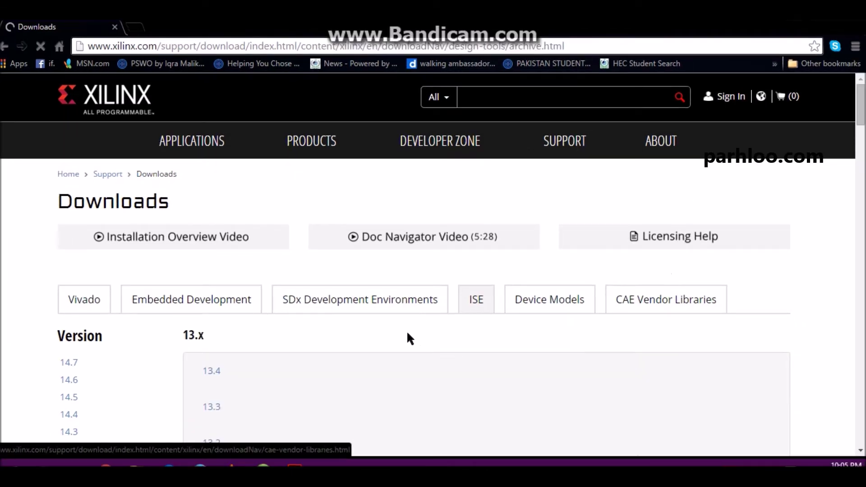
scroll(408, 334, "down", 9)
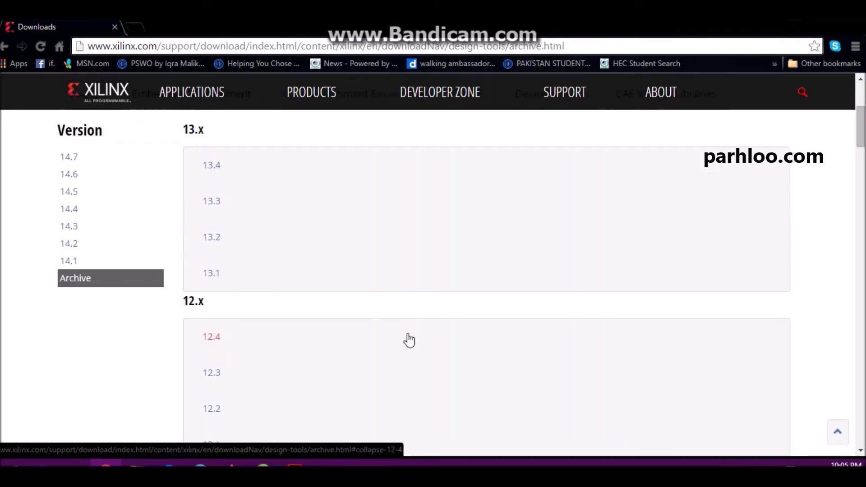
scroll(408, 340, "down", 6)
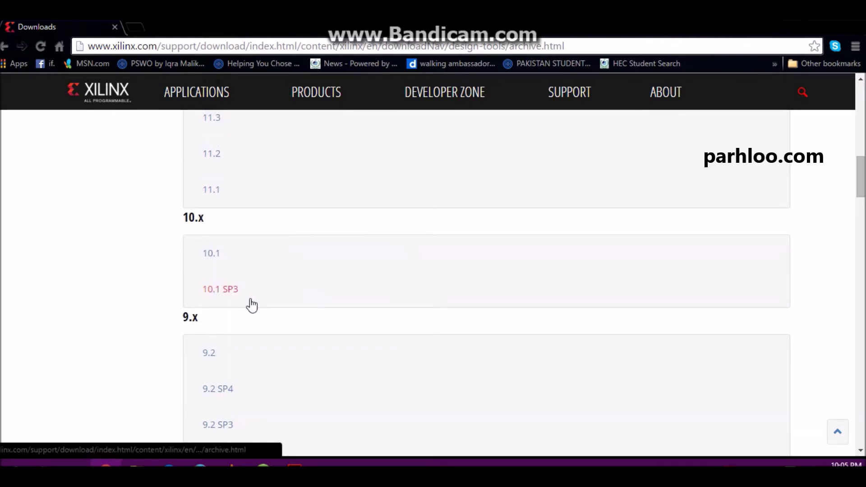
left_click(248, 299)
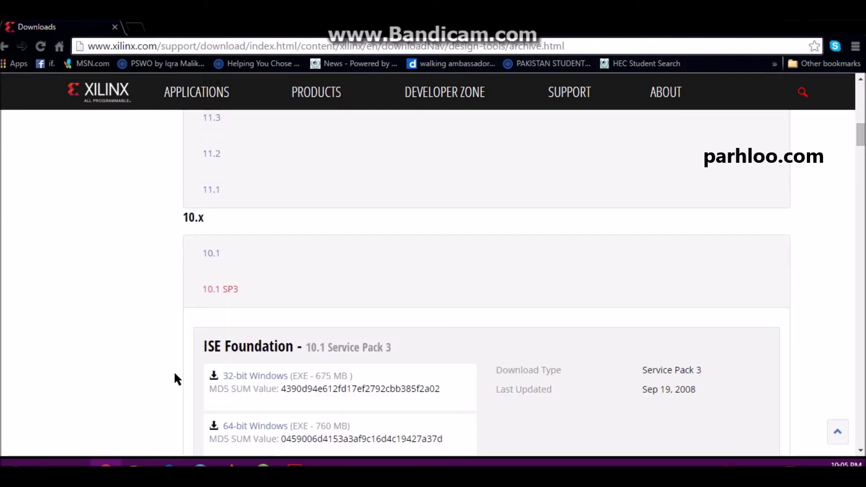
scroll(174, 378, "down", 4)
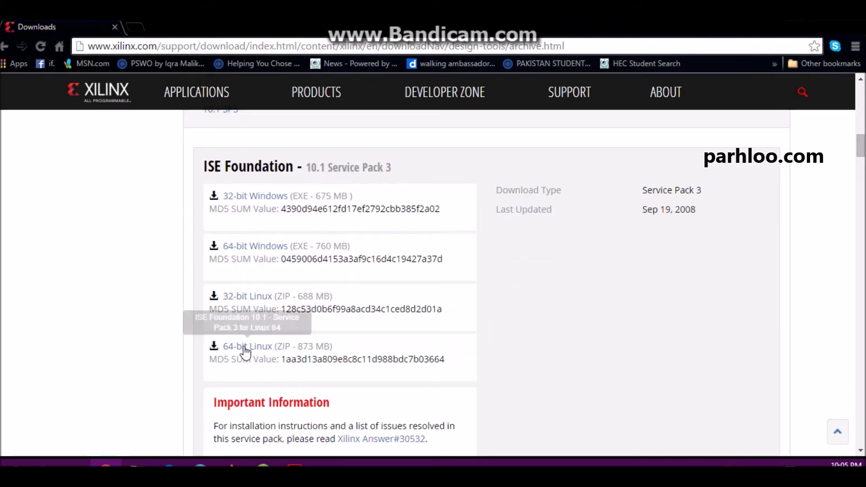
left_click(260, 247)
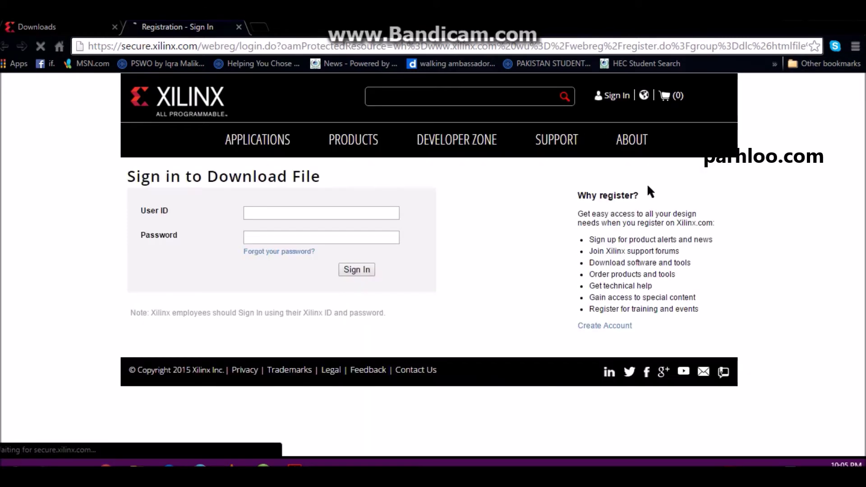
Review the Xilinx account-creation form, then return to Sign In and focus the User ID field
left_click(622, 321)
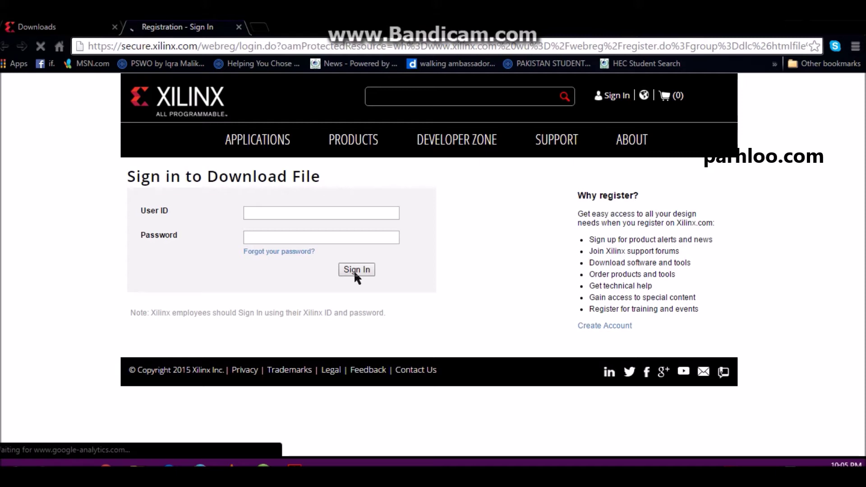
left_click(612, 326)
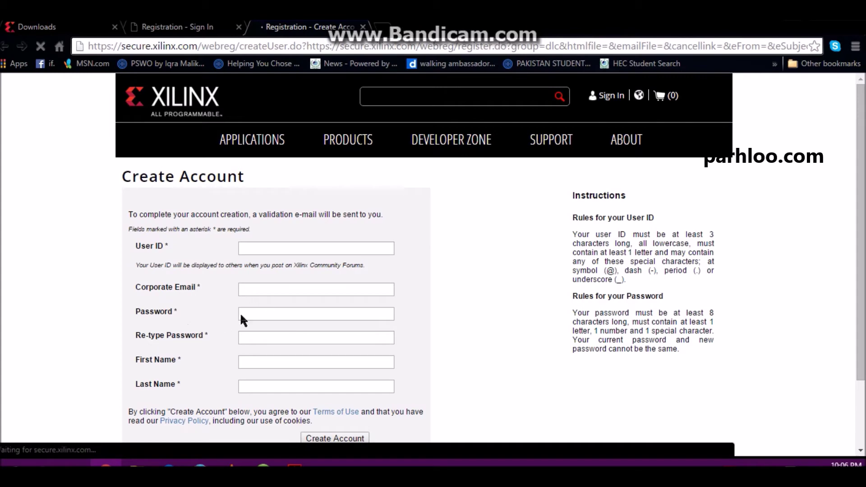
scroll(89, 336, "down", 2)
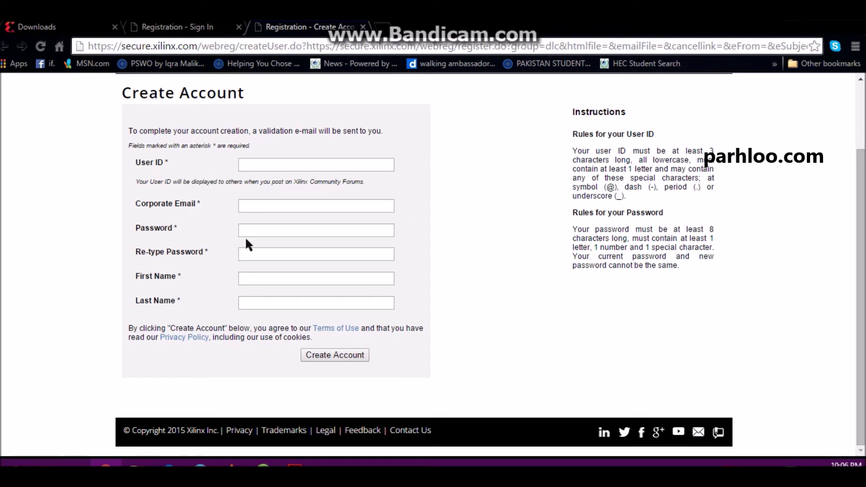
left_click(198, 27)
left_click(283, 219)
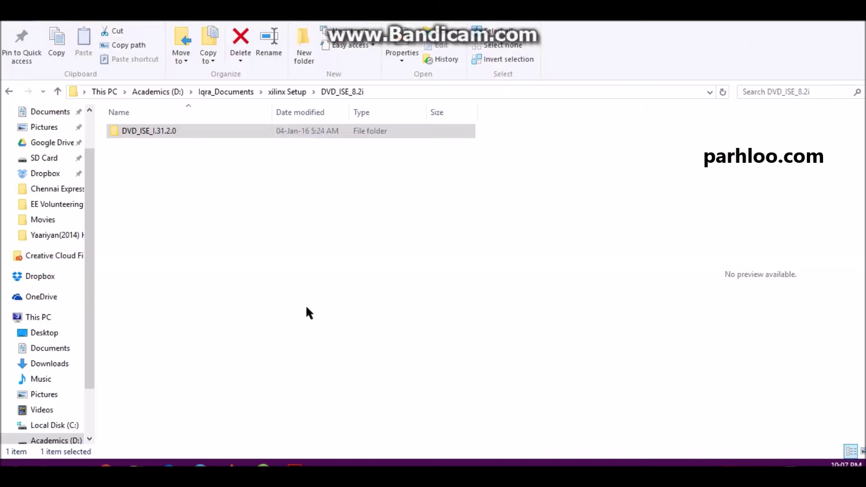
Run setup.exe from the DVD_ISE_I.31.2.0 folder and advance past the installer's welcome page
double_click(189, 135)
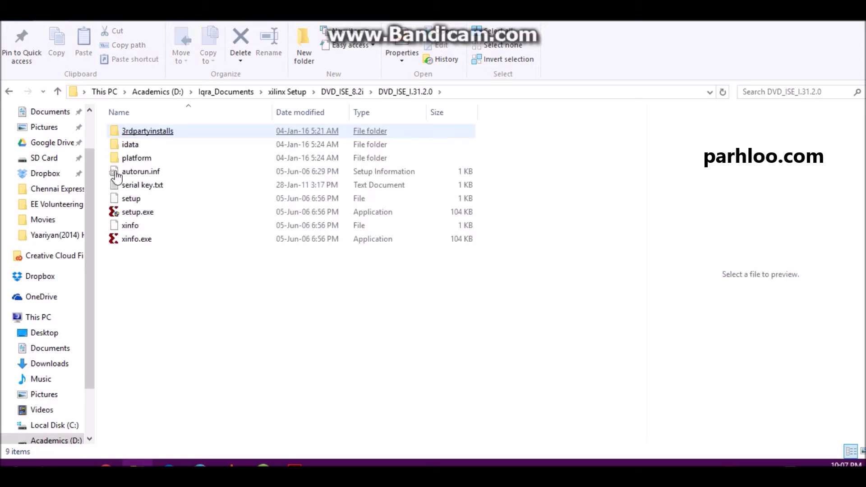
left_click(181, 217)
double_click(181, 217)
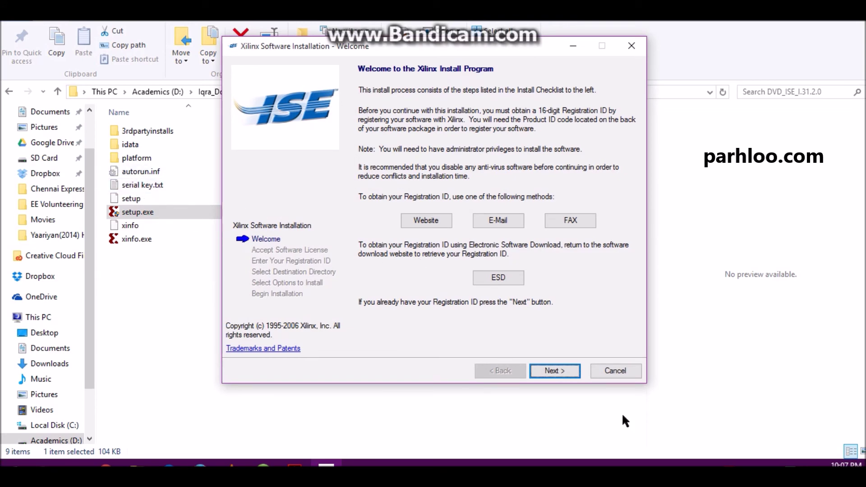
left_click(554, 371)
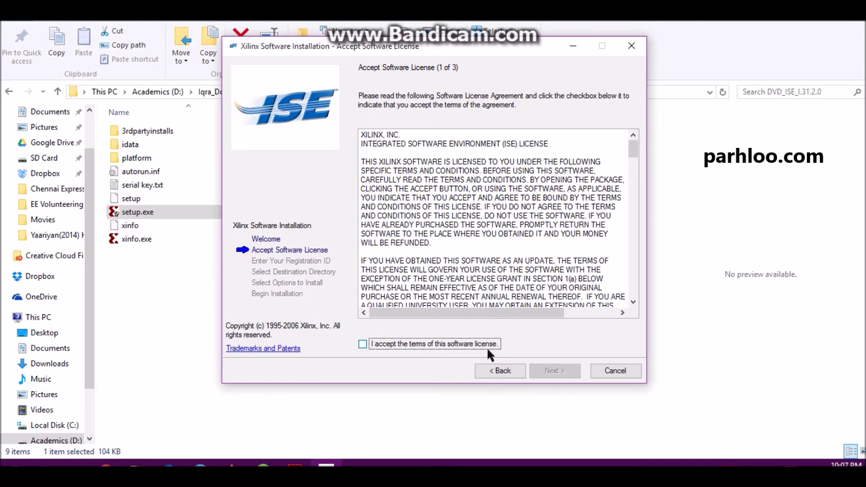
Accept all three software licenses, reach the registration ID step, and select serial key.txt
left_click(483, 348)
left_click(546, 372)
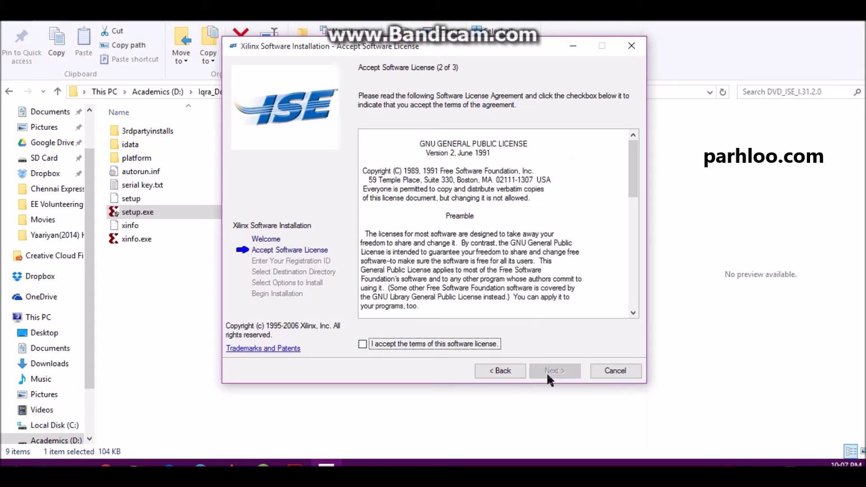
left_click(457, 345)
left_click(545, 370)
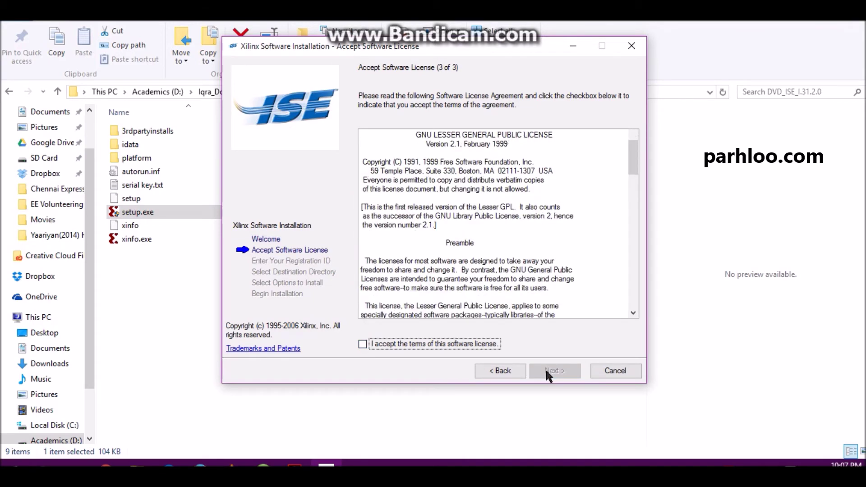
left_click(473, 346)
left_click(556, 372)
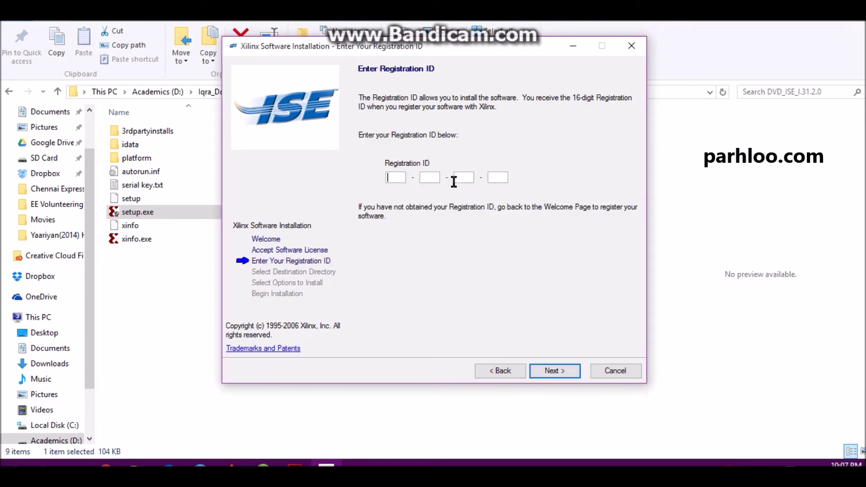
left_click(161, 190)
Enter the ISE Foundation 8.2 registration ID from serial key.txt into the four boxes and continue
double_click(161, 191)
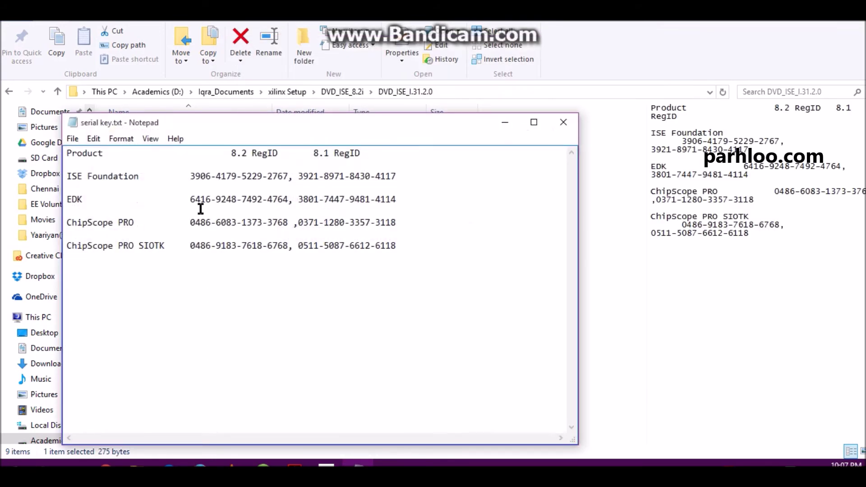
left_click(563, 121)
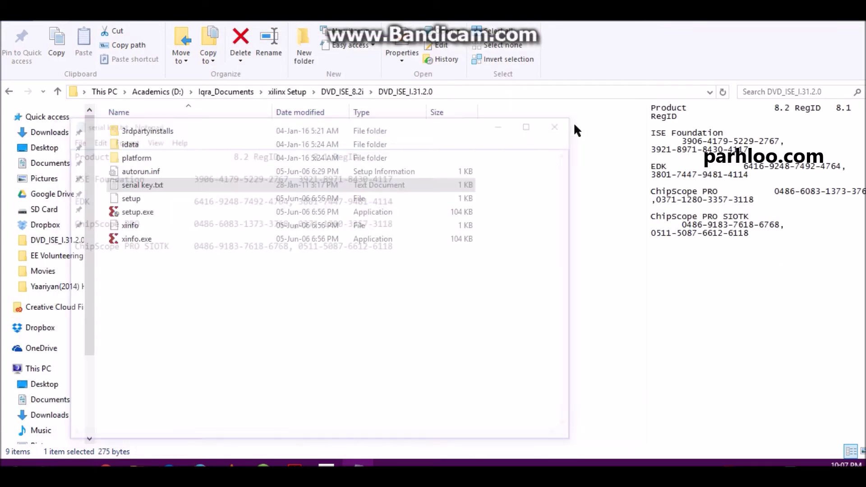
left_click(325, 417)
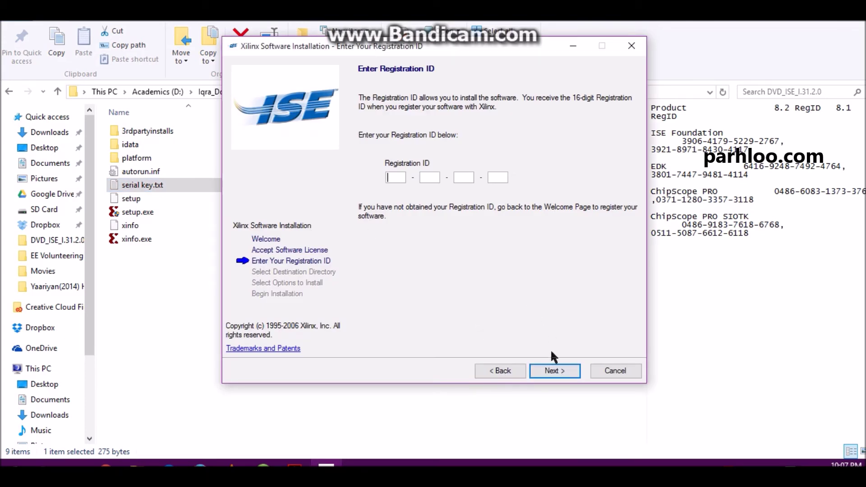
left_click(825, 97)
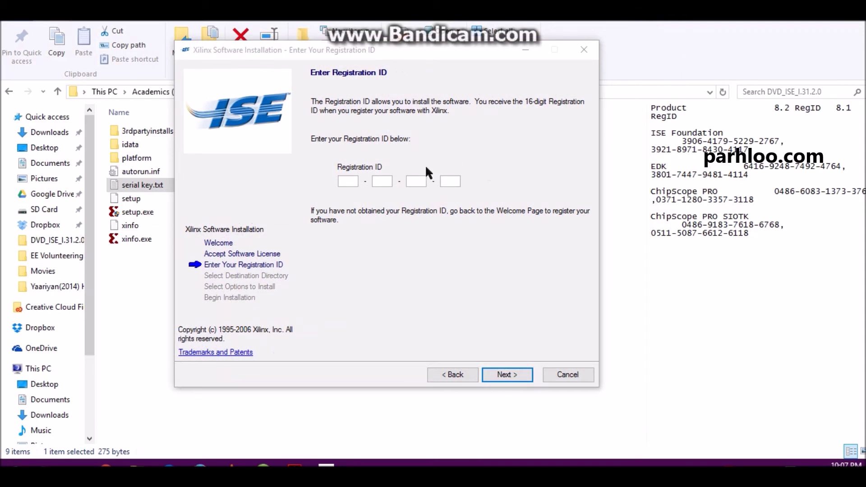
left_click(345, 181)
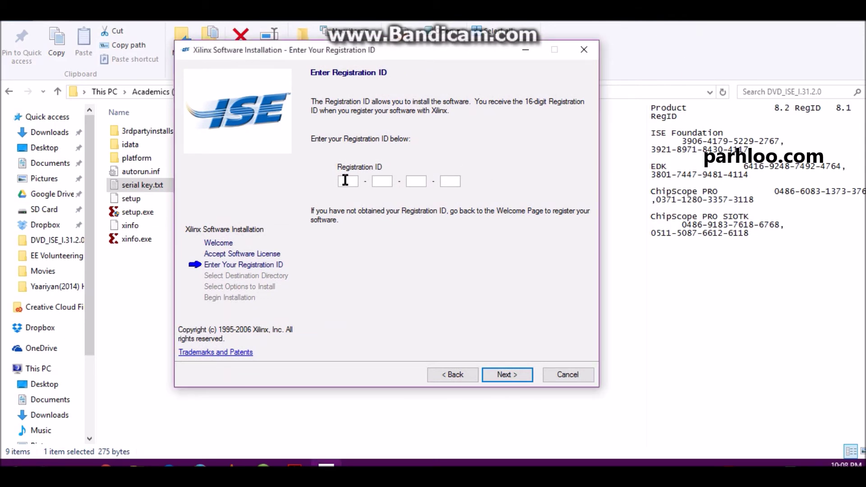
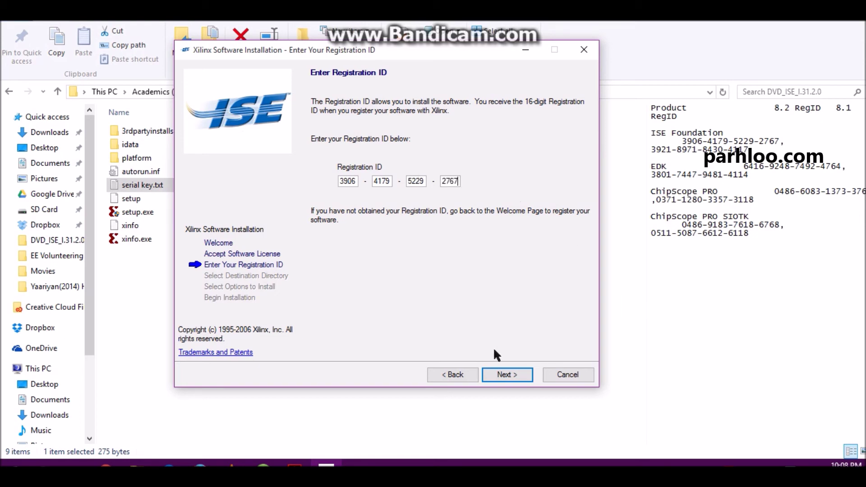
left_click(507, 375)
Keep the c:\Xilinx destination, default install options and environment updates, then begin installation
left_click(507, 375)
left_click(507, 375)
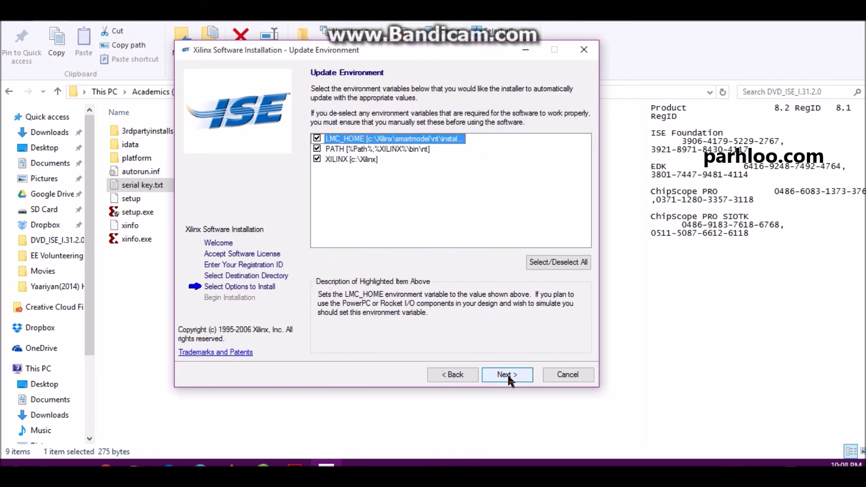
left_click(507, 375)
left_click(508, 376)
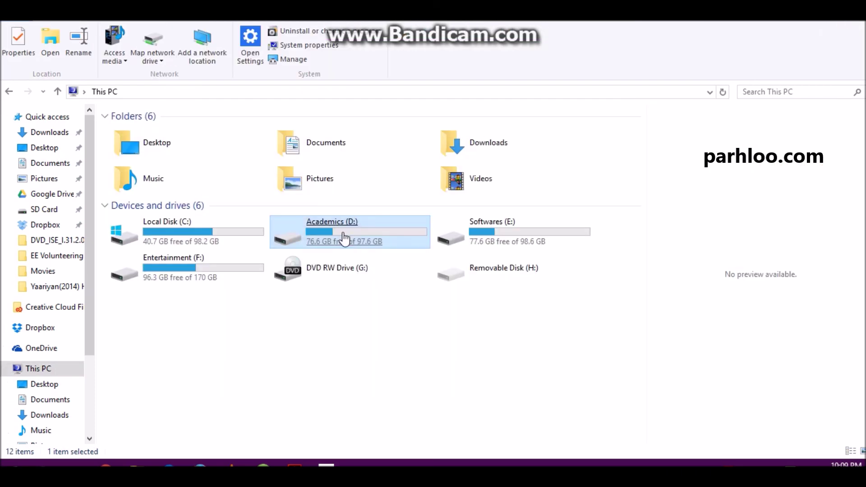
Browse Local Disk (C:) to Xilinx\bin\nt and launch ise.exe
double_click(196, 236)
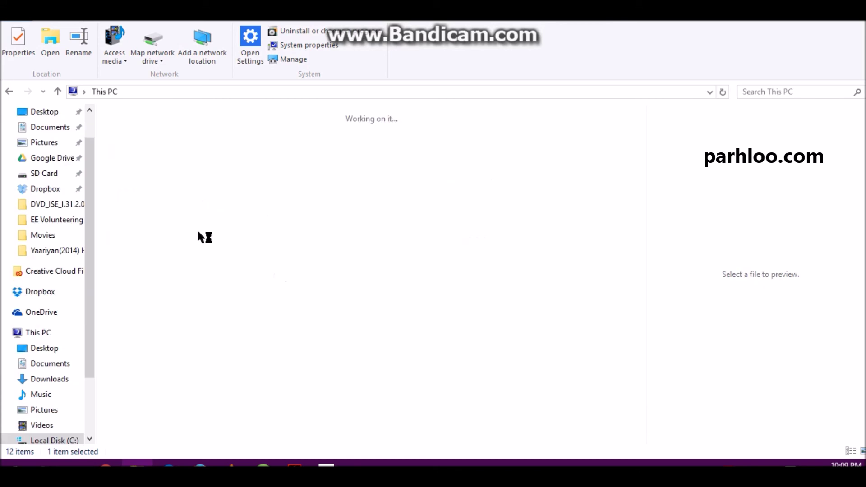
left_click(190, 343)
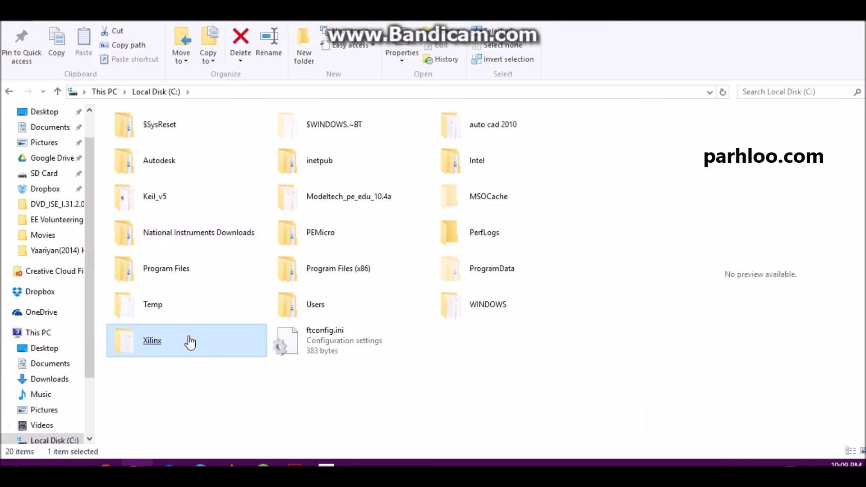
double_click(190, 343)
left_click(189, 335)
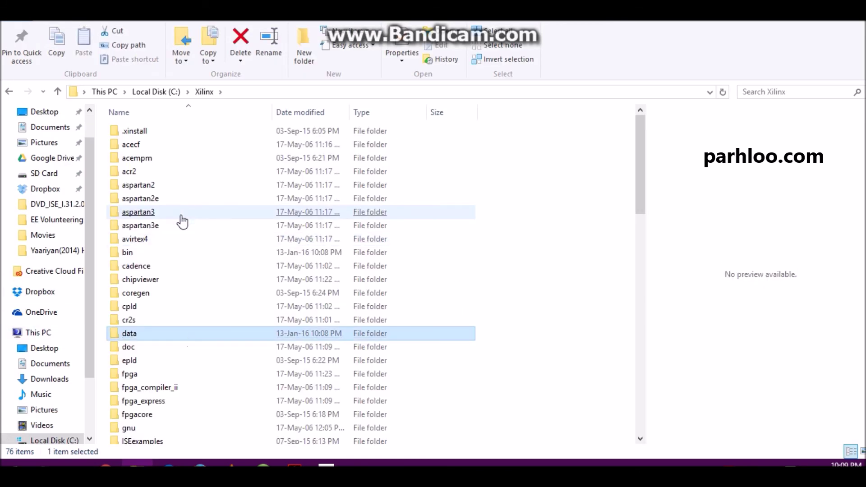
double_click(167, 255)
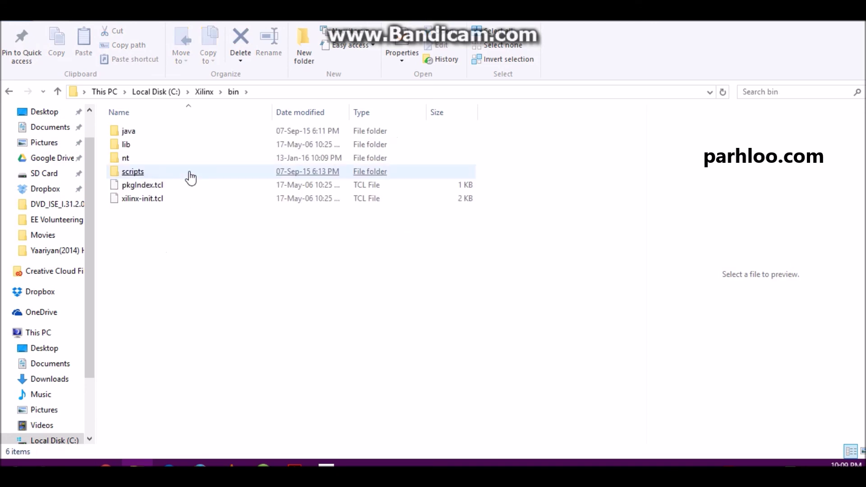
double_click(184, 158)
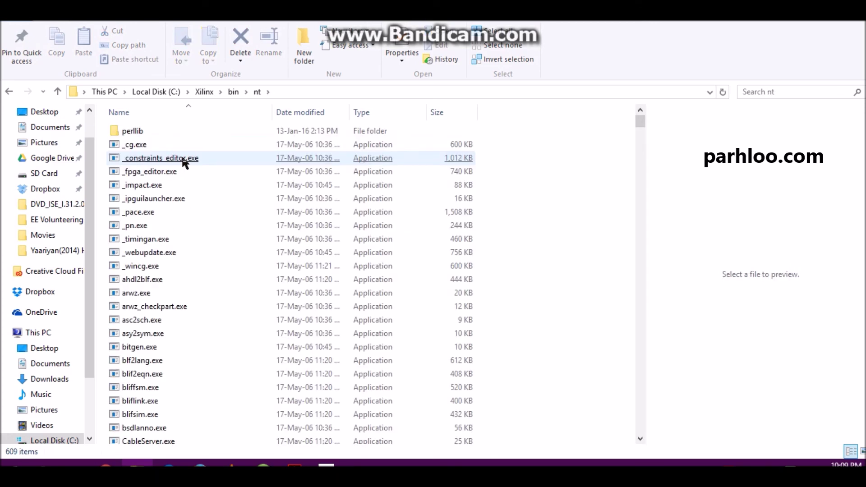
left_click(200, 239)
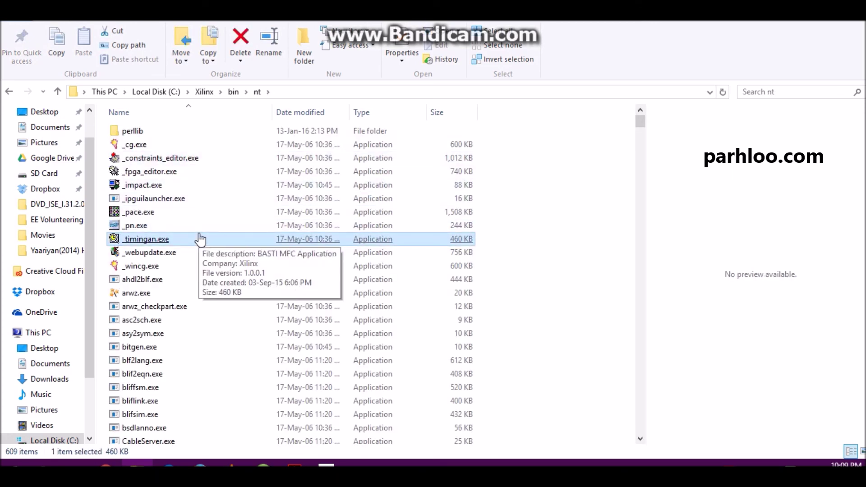
key("i")
left_click(165, 180)
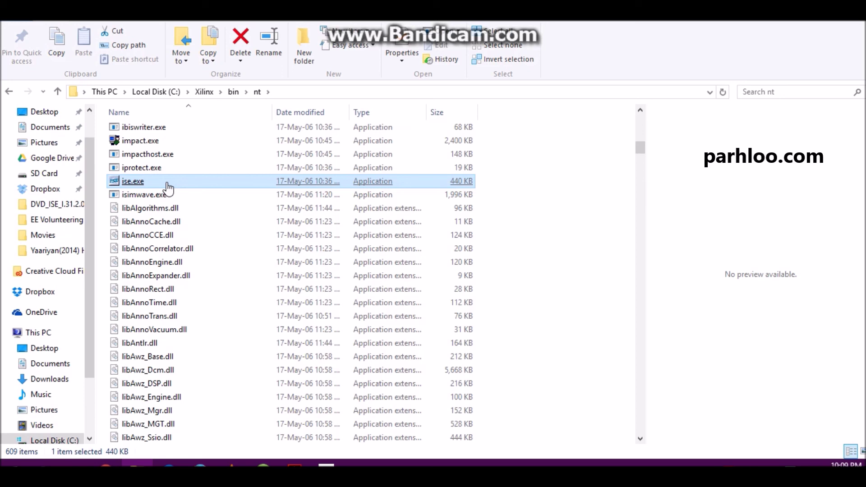
double_click(168, 182)
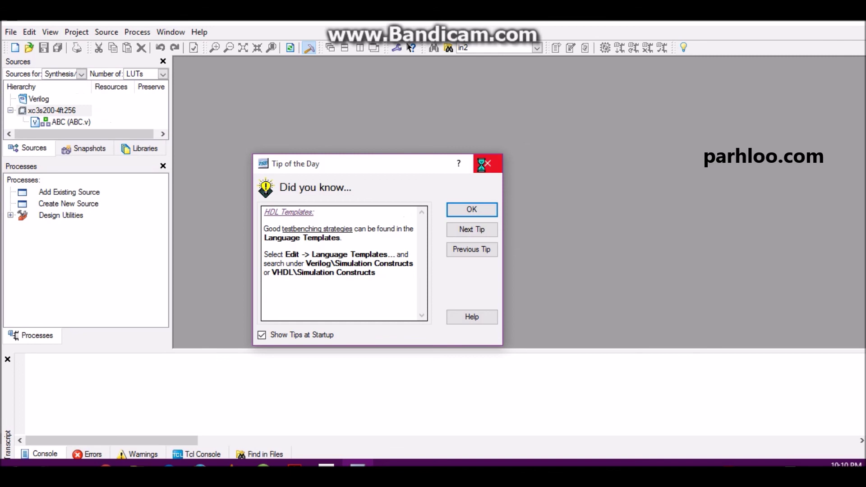
Close the Tip of the Day dialog so the ABC.v Design Summary loads
left_click(481, 168)
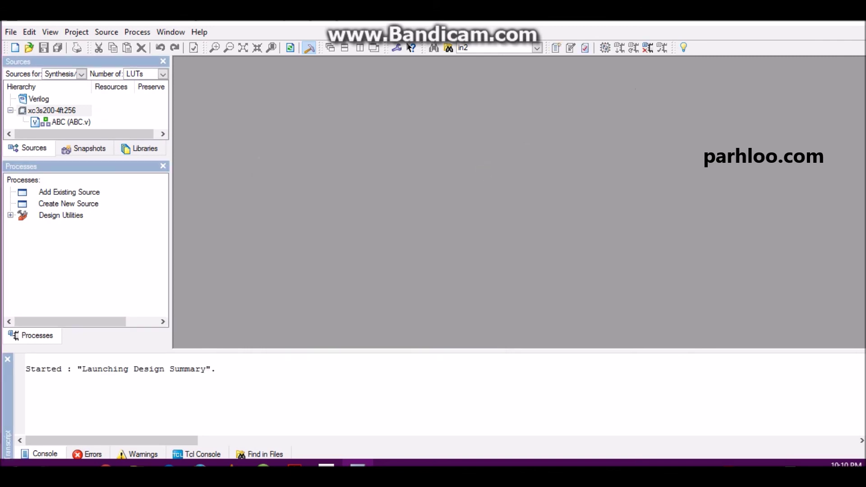